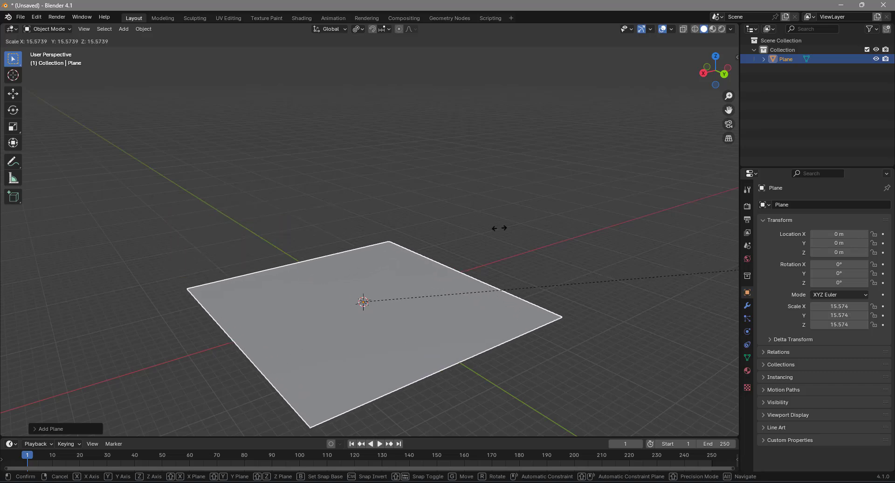
Enlarge the plane to a scale of about 18.4 and add a cube at the world origin.
click(649, 216)
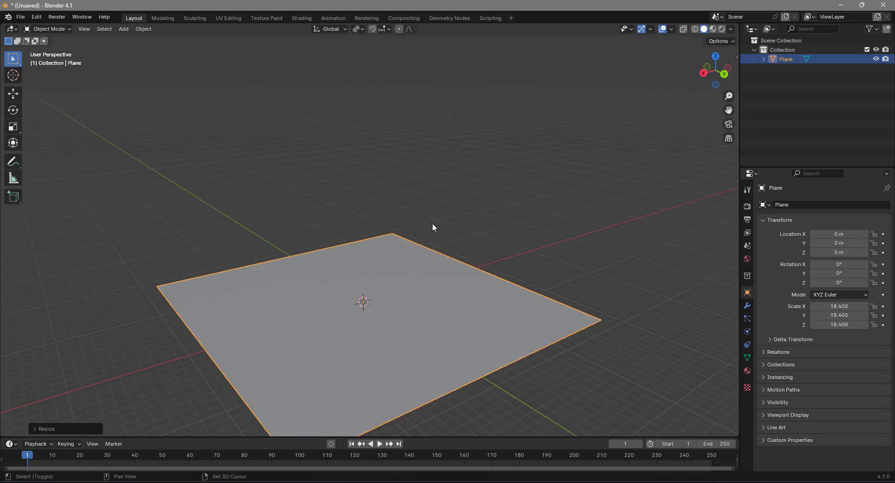
key(shift+a)
mouse_move(434, 223)
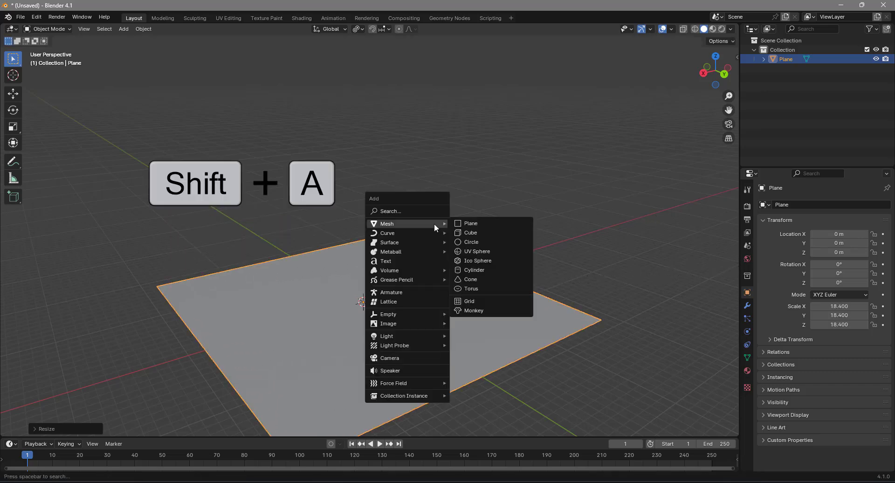
click(491, 231)
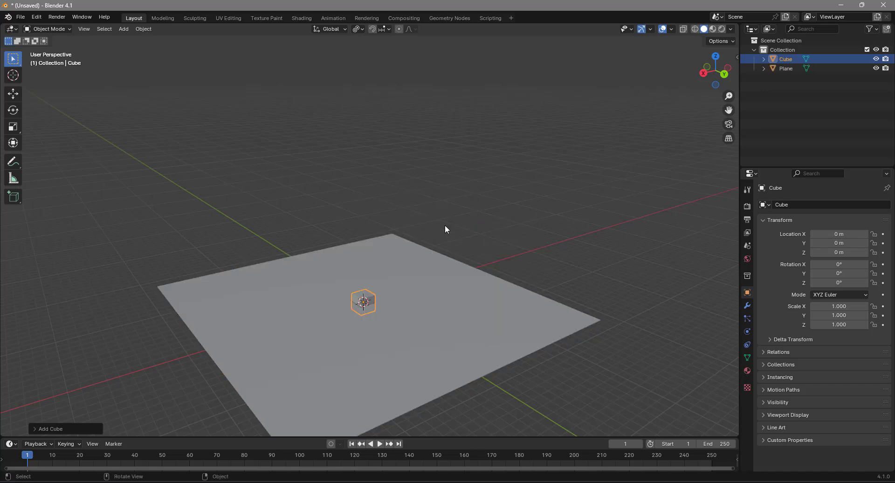
Scale the cube to about 5.95 and rotate it freely in the view to about 332°, -43°, -6°.
key(s)
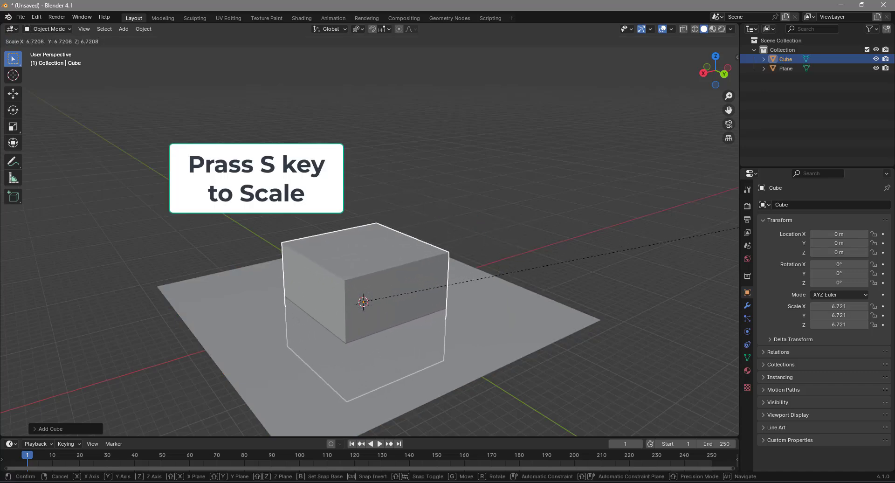
click(131, 191)
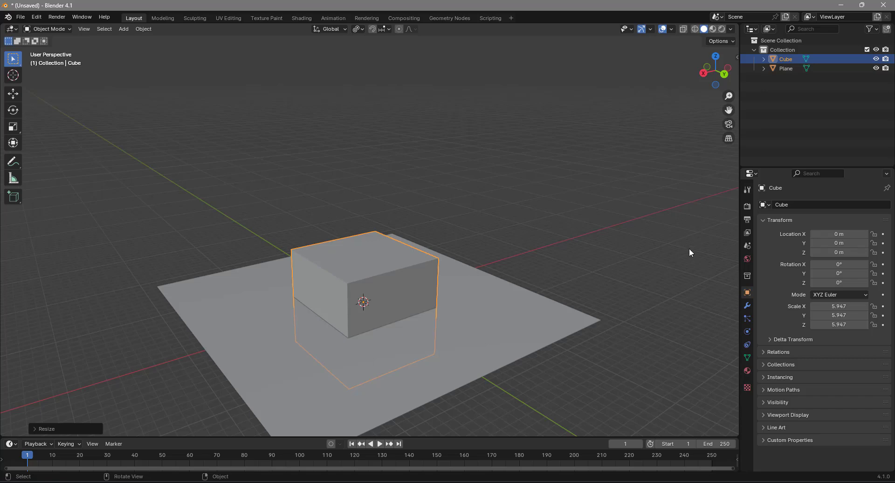
key(r)
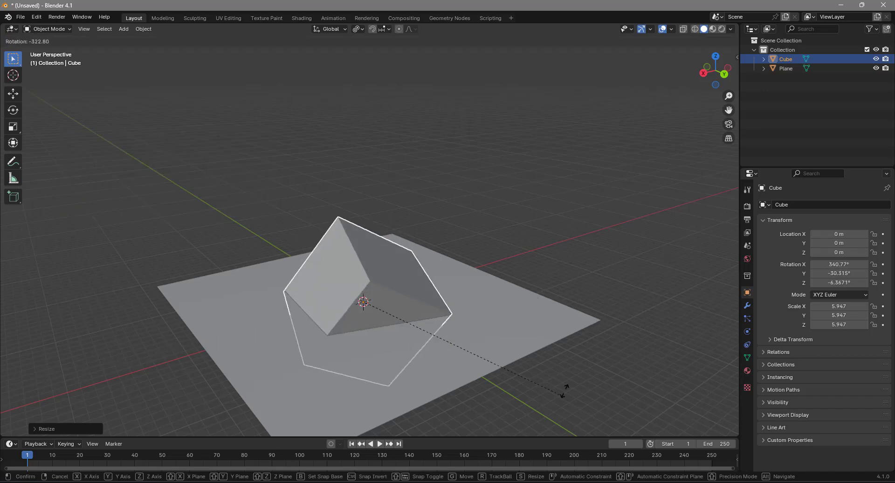
click(435, 361)
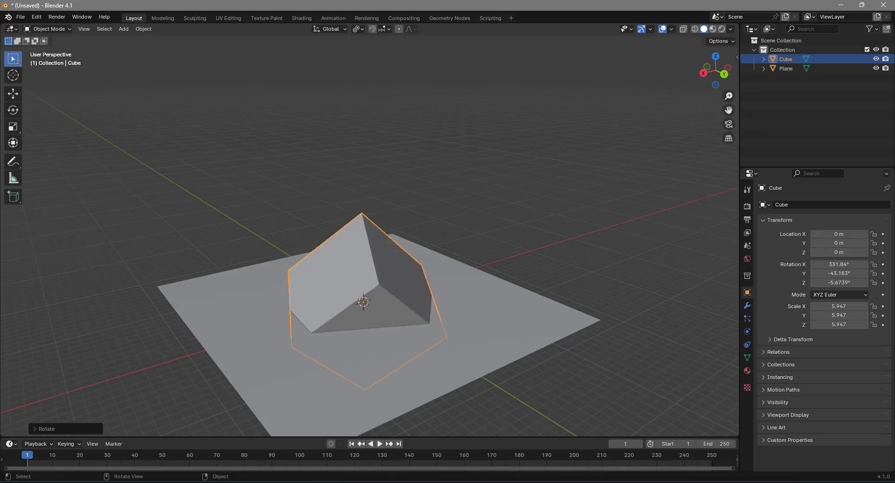
Raise the cube along Z to about 22.5 m above the plane and reduce its scale to about 5.08.
click(14, 94)
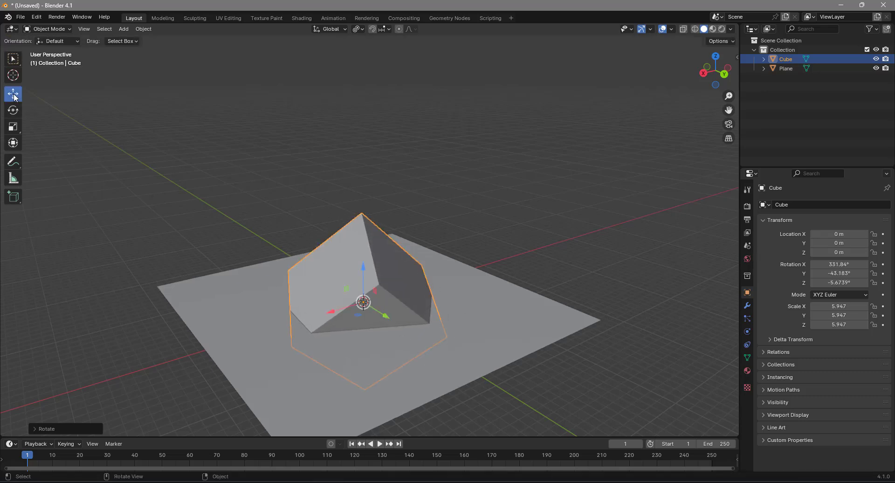
drag(364, 270, 375, 65)
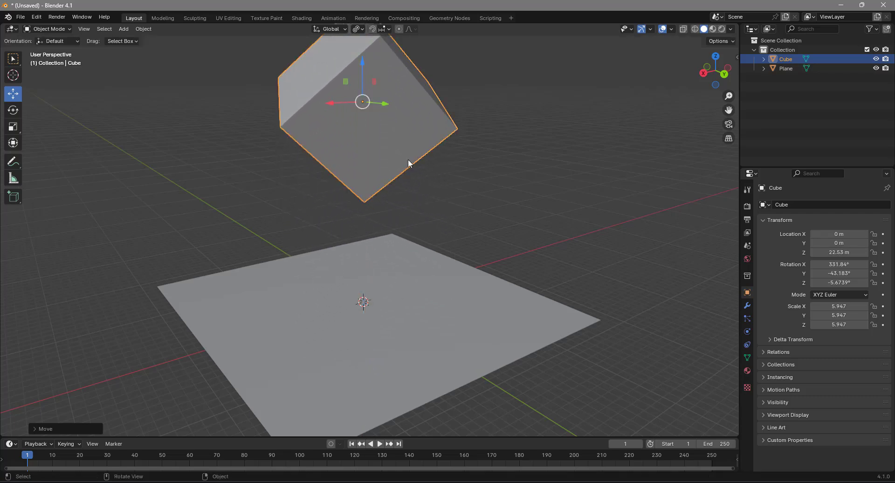
key(s)
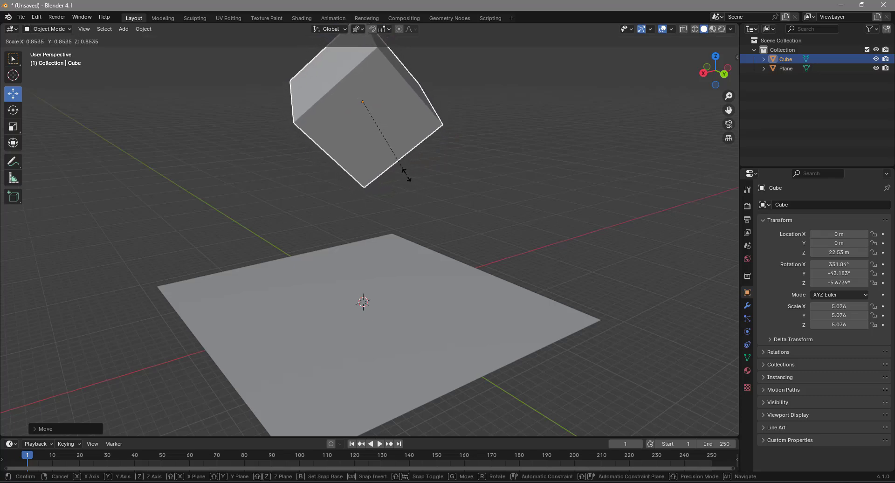
click(404, 173)
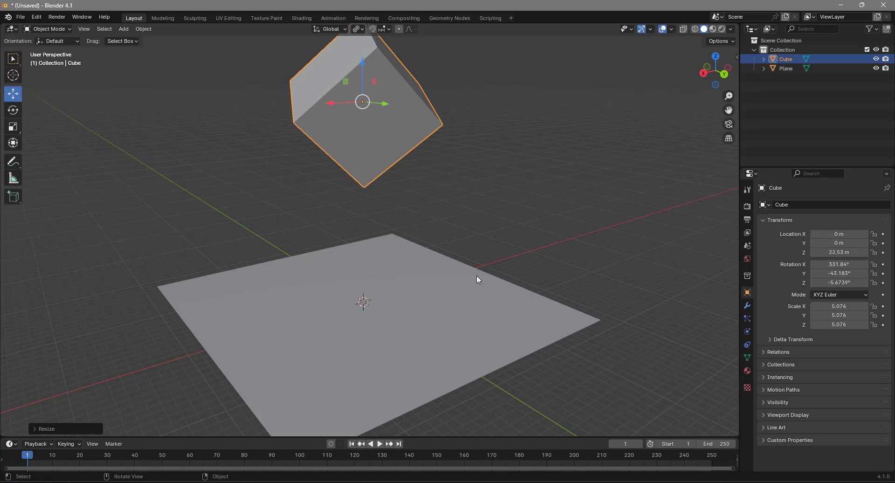
Search the add-on preferences for "Cell" and check whether Object: Cell Fracture is enabled.
middle_drag(476, 275, 479, 275)
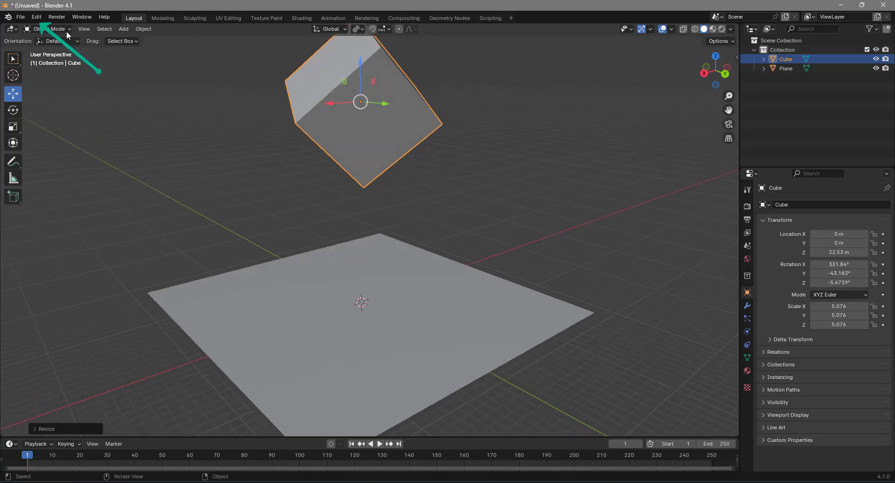
click(36, 17)
click(60, 136)
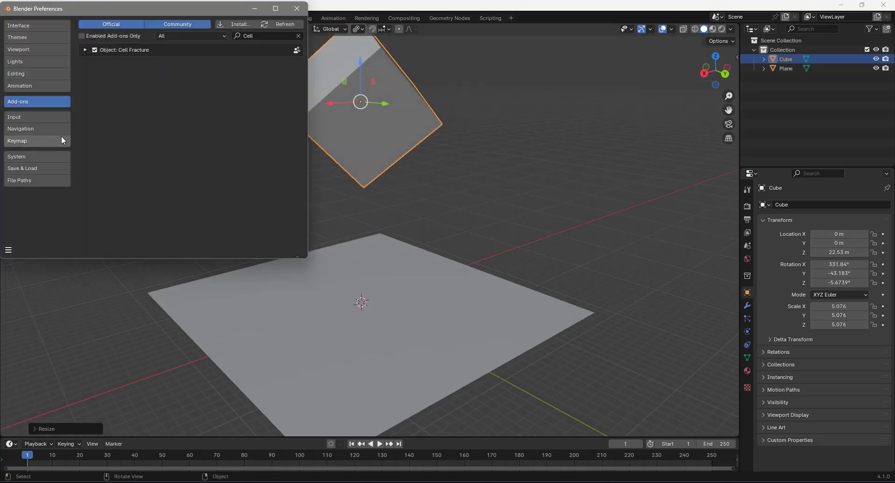
click(258, 35)
text(C)
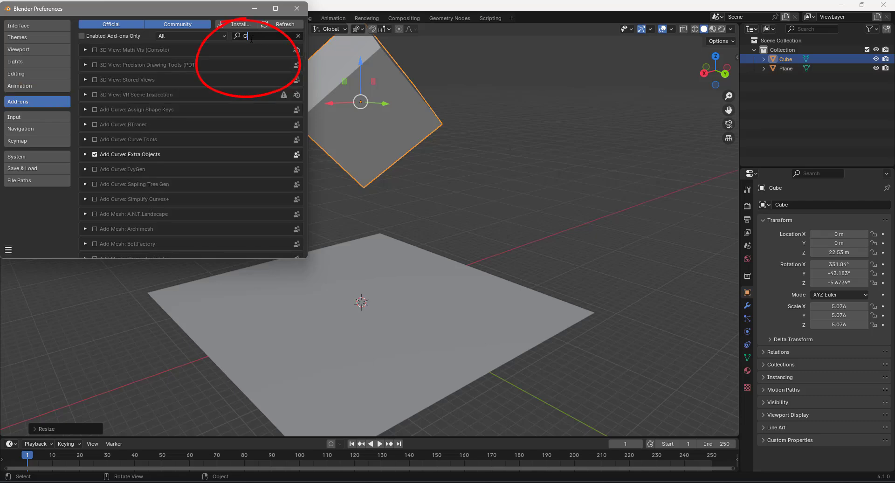
text(ell)
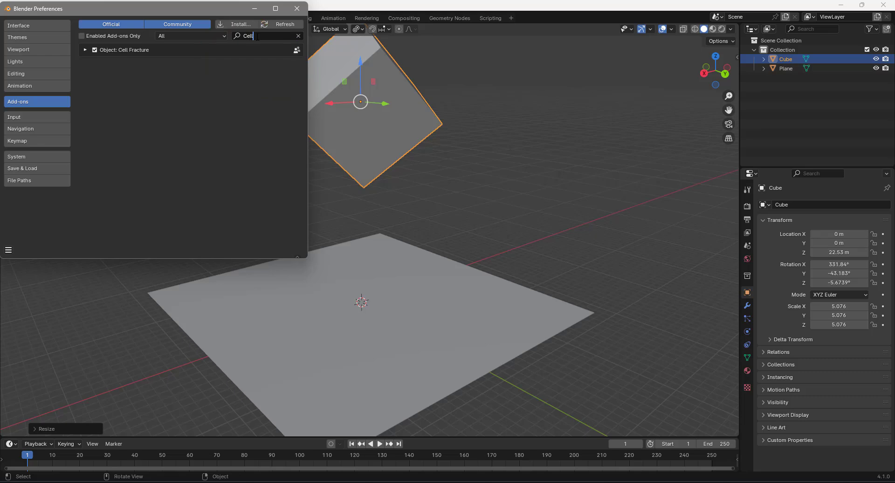
click(298, 7)
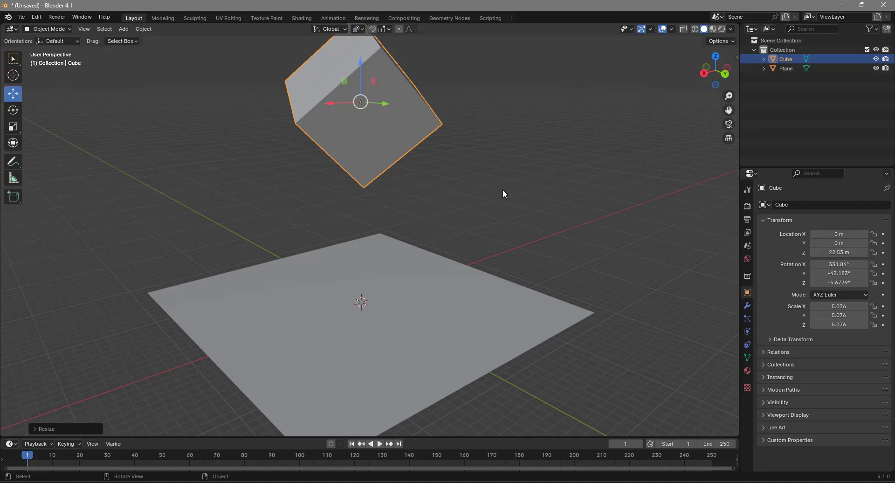
Run Cell Fracture on the cube with recursion 3 and a recursive source limit of 8.
key(F3)
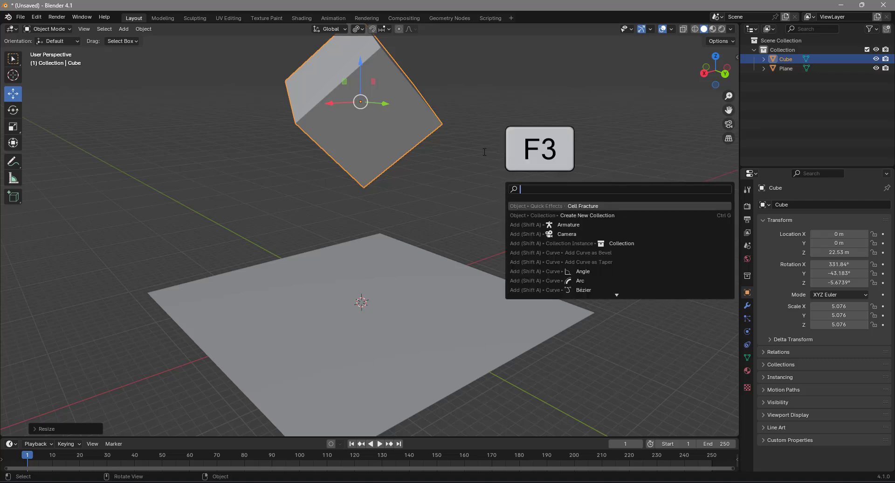
text(Cell)
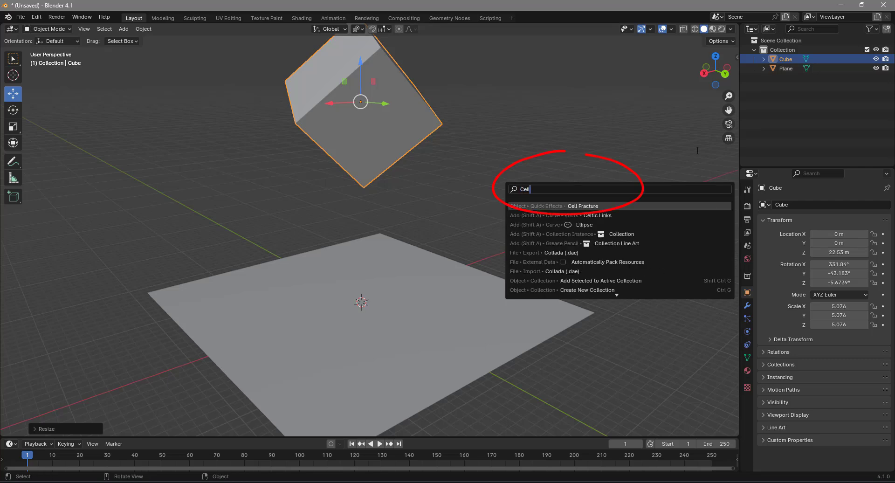
click(604, 205)
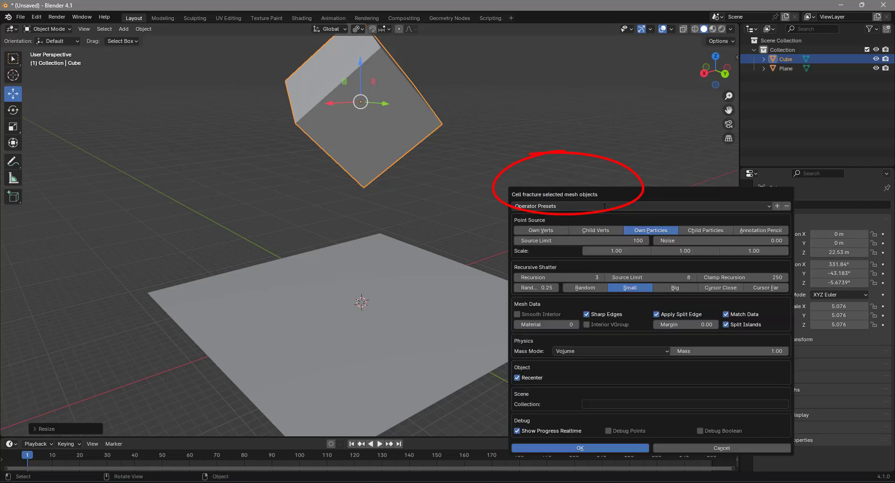
drag(604, 197, 543, 97)
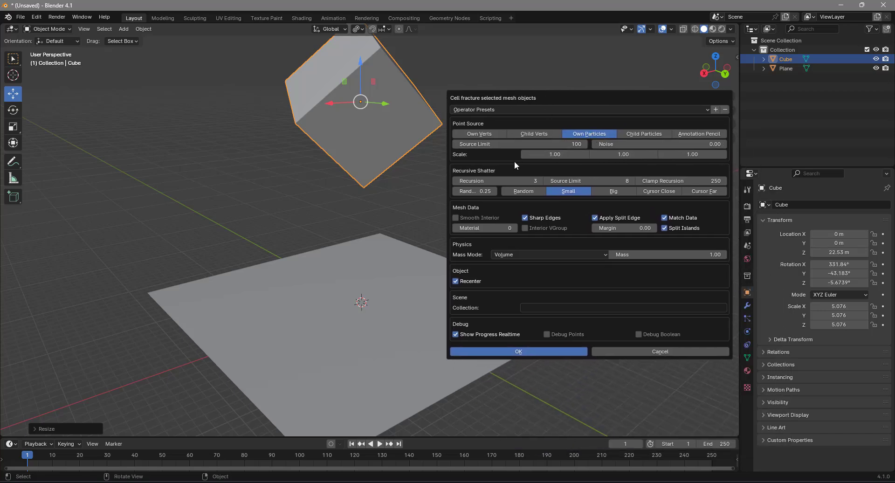
click(524, 180)
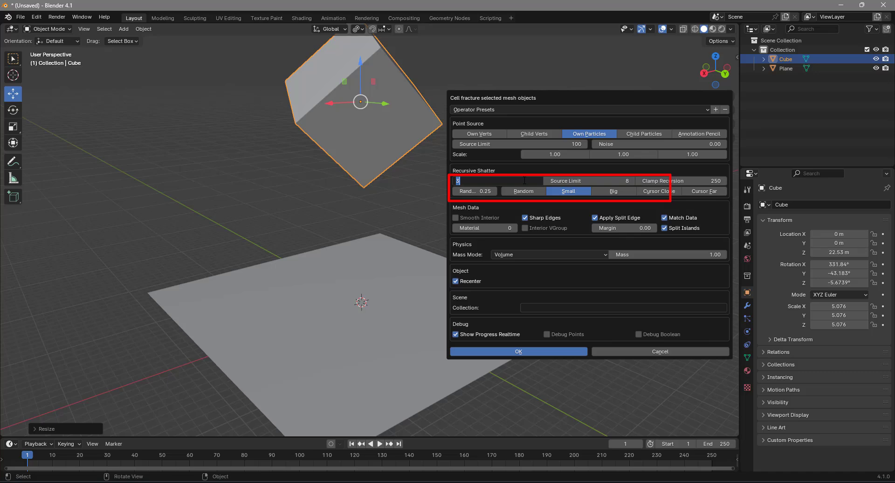
key(Return)
click(603, 180)
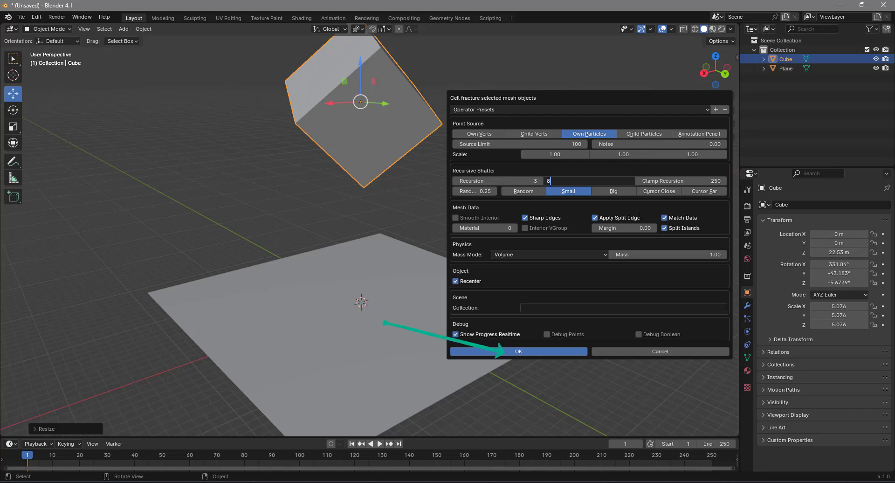
click(518, 351)
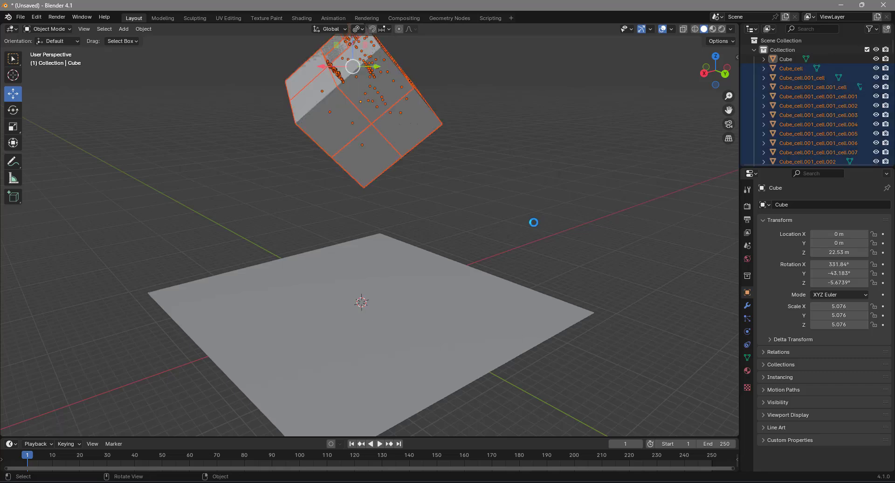
Delete the original unfractured Cube and keep the generated cell pieces.
middle_drag(539, 220, 557, 269)
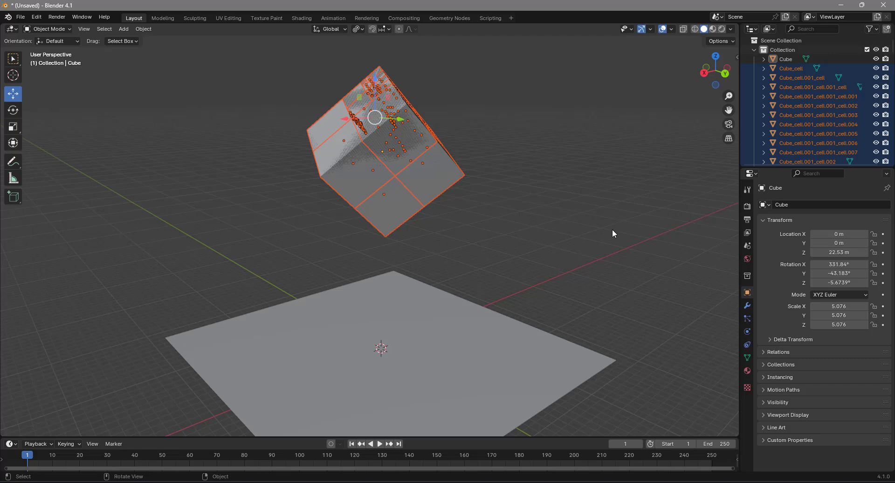
click(785, 59)
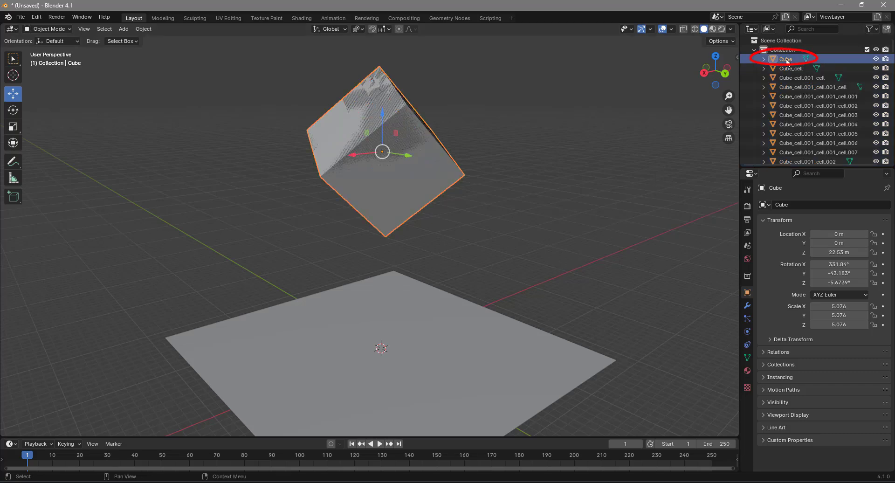
key(x)
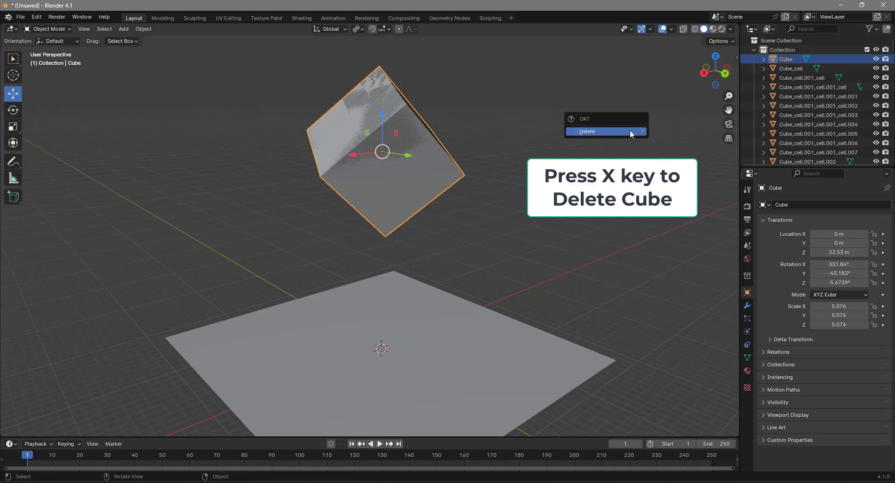
click(606, 132)
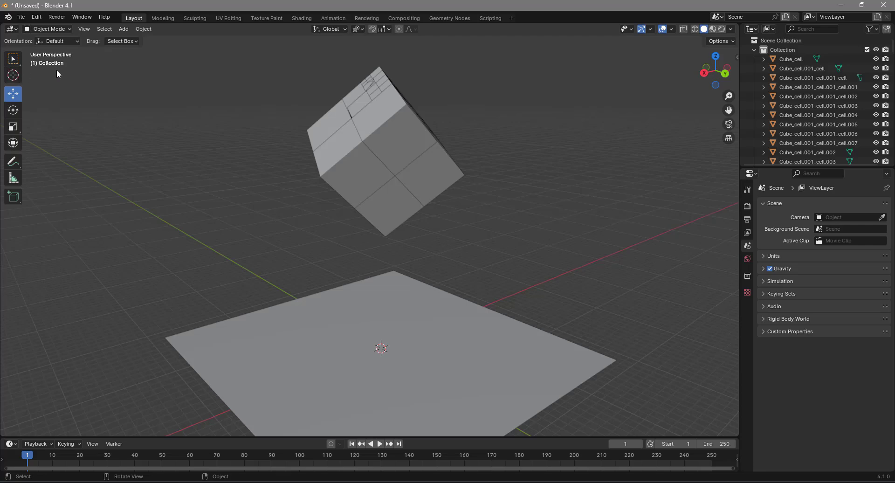
Scale all the cube's cell pieces down to about 0.99 around their individual origins.
drag(260, 53, 517, 250)
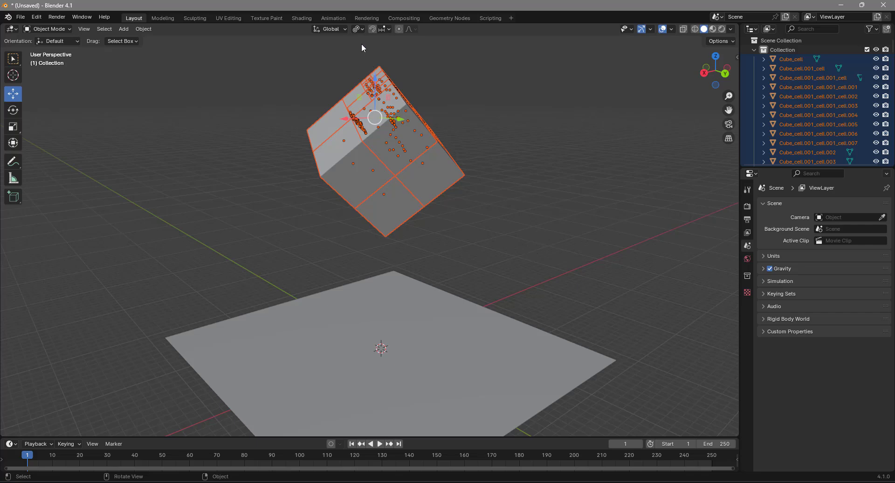
click(360, 29)
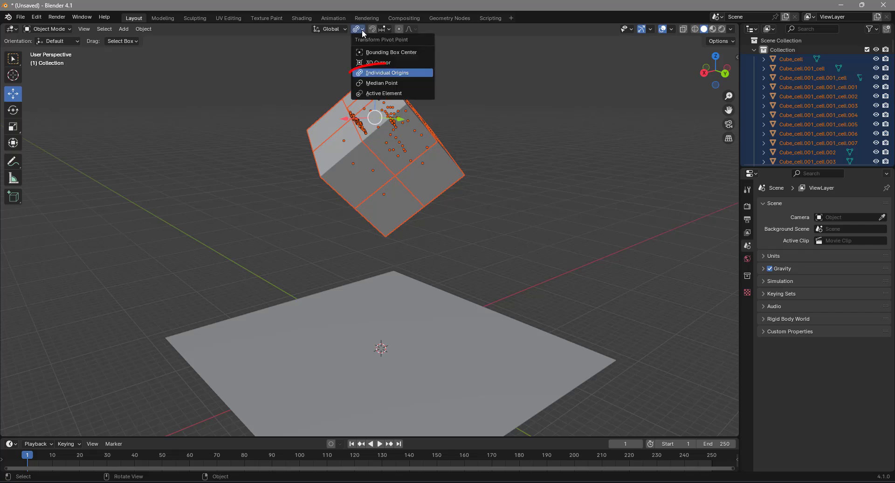
click(387, 73)
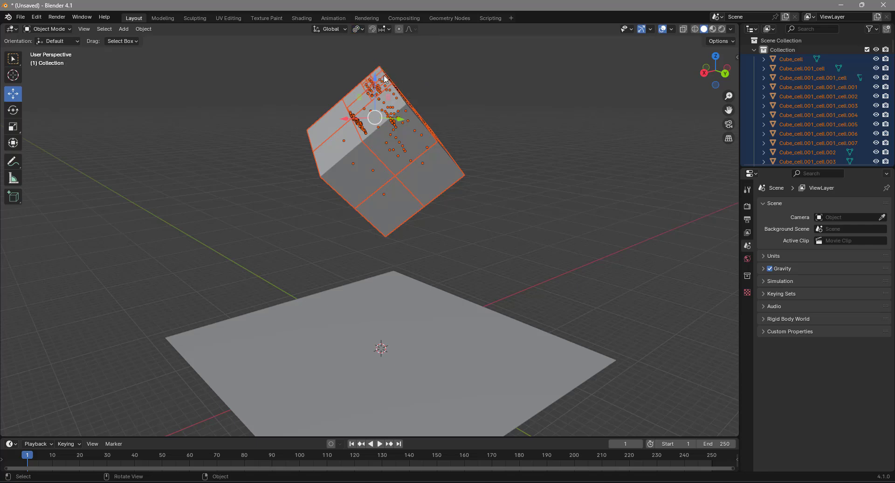
key(s)
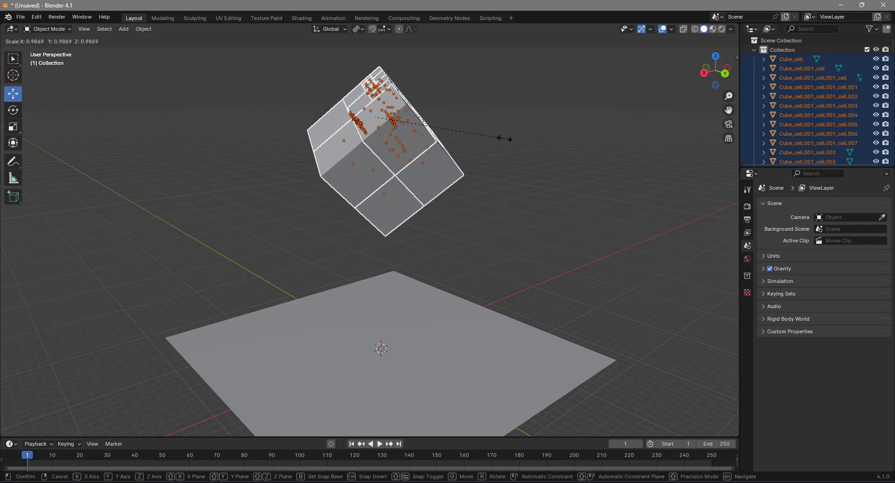
click(502, 141)
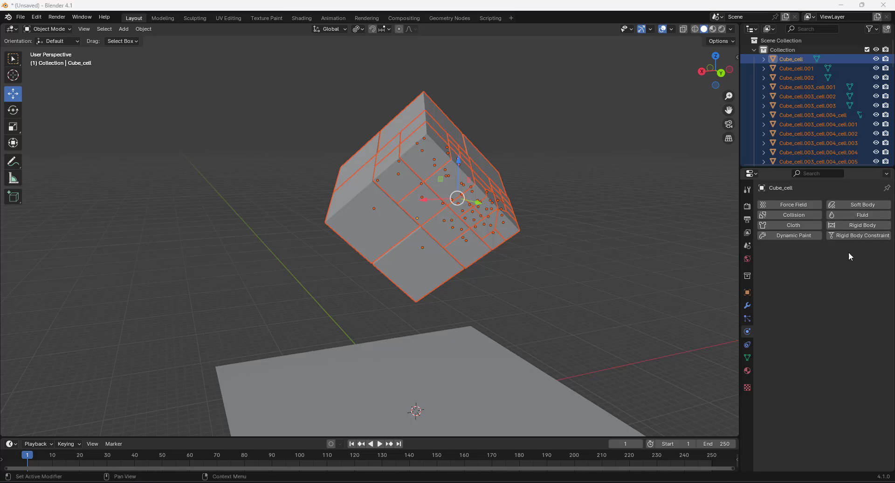
Add active Rigid Body physics to Cube_cell and to Cube_cell.007_cell.001, keeping all the cell pieces selected.
click(860, 227)
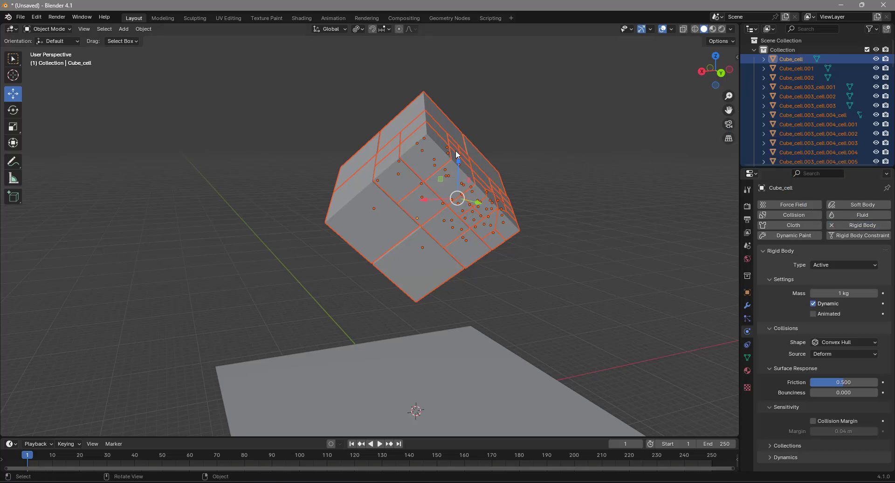
shift+click(430, 141)
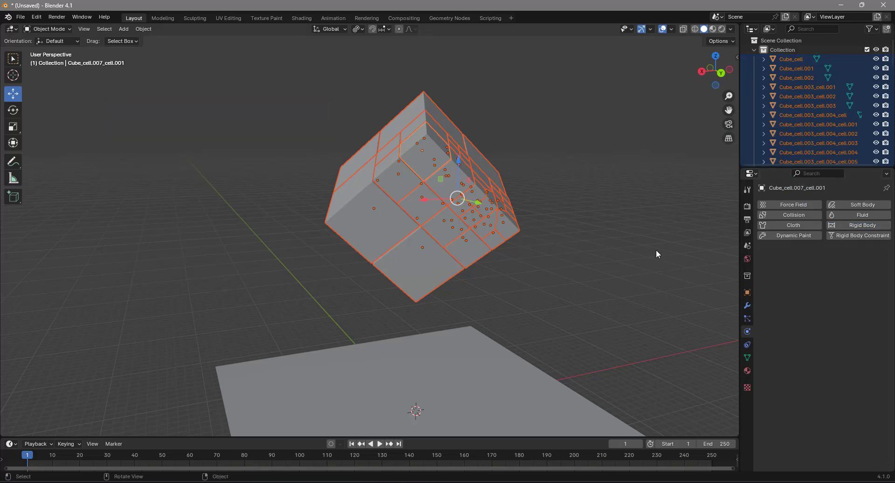
click(857, 226)
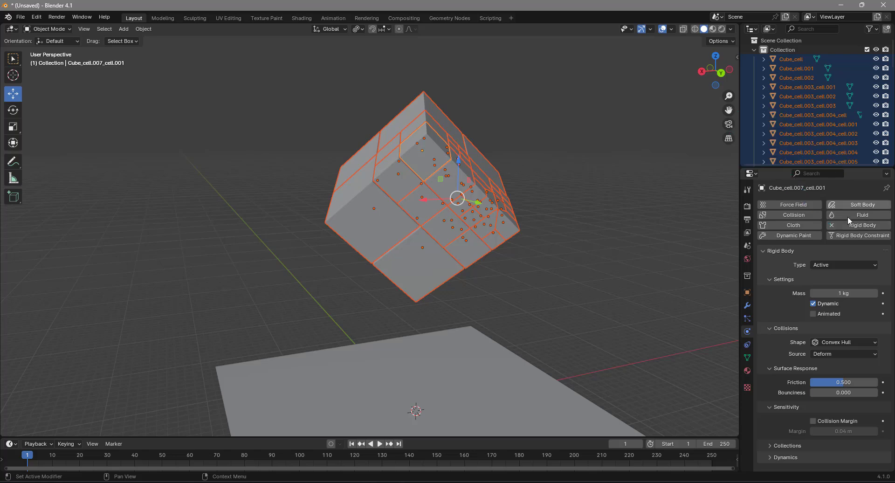
Set the active cell piece's rigid body friction to 0.9 and enable its collision margin at 0.001 m.
click(860, 379)
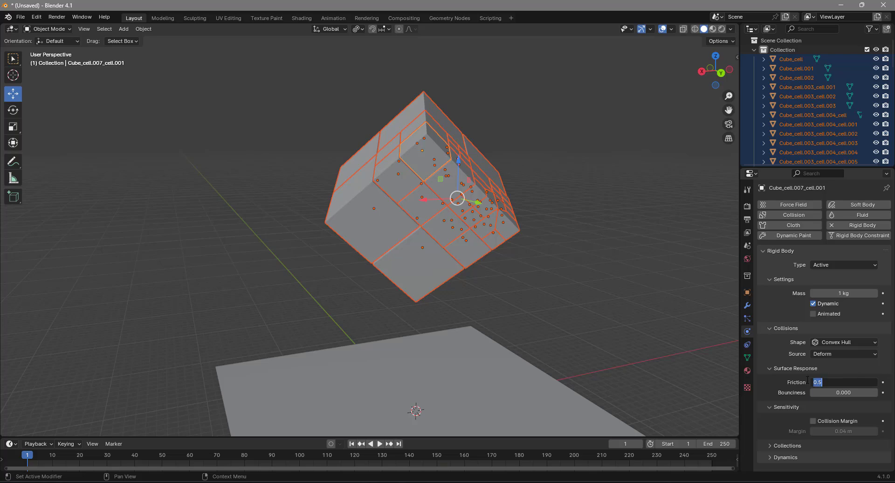
text(0.)
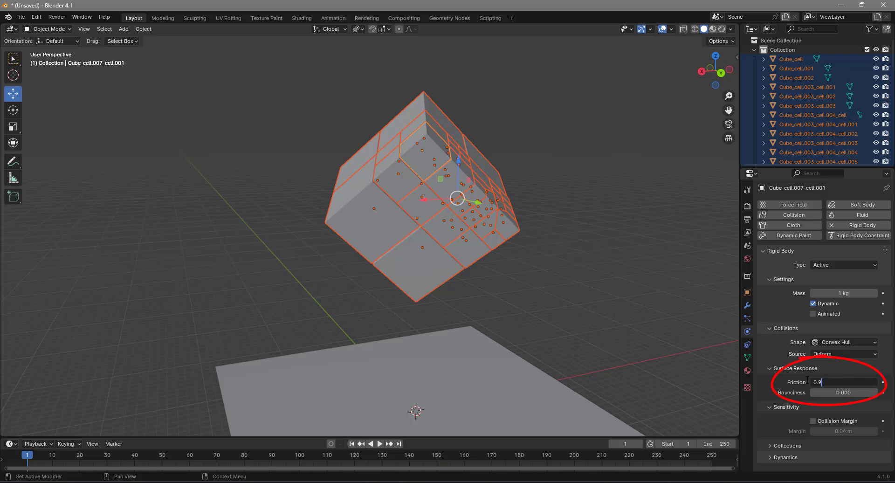
text(9)
key(Return)
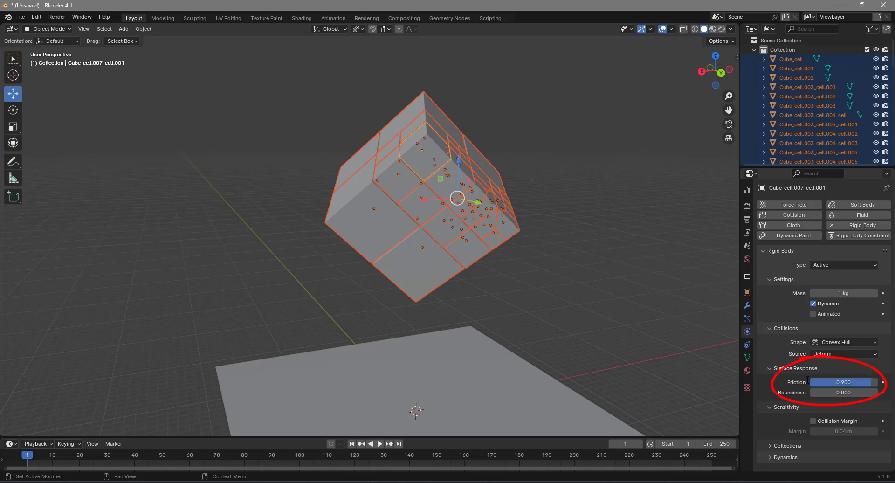
click(812, 421)
click(844, 430)
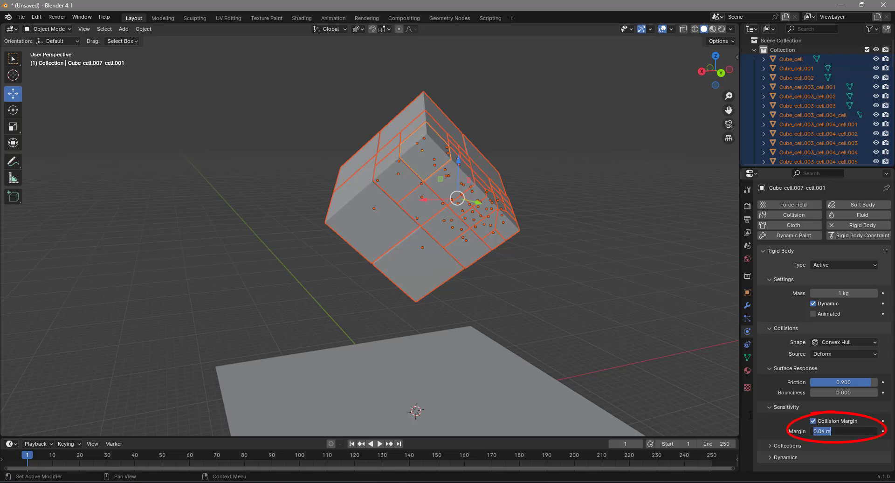
text(0.001)
key(Return)
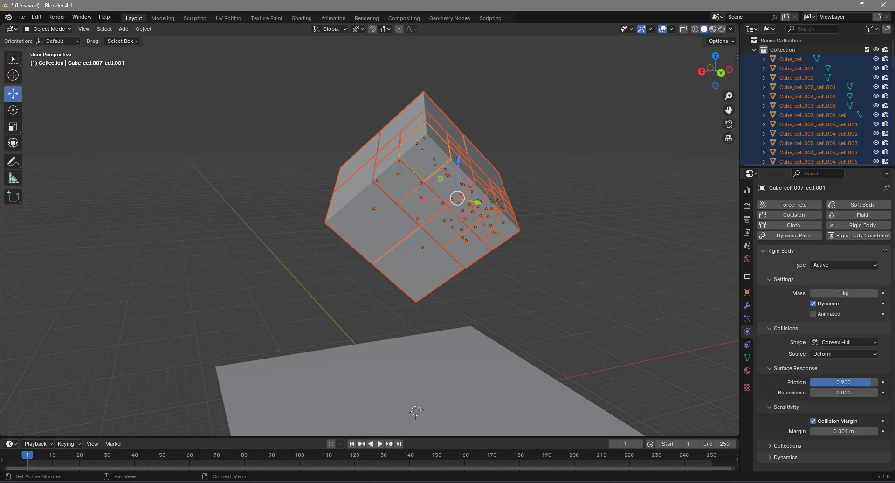
Copy the rigid body settings from the active piece to all the selected cube cell pieces.
click(140, 28)
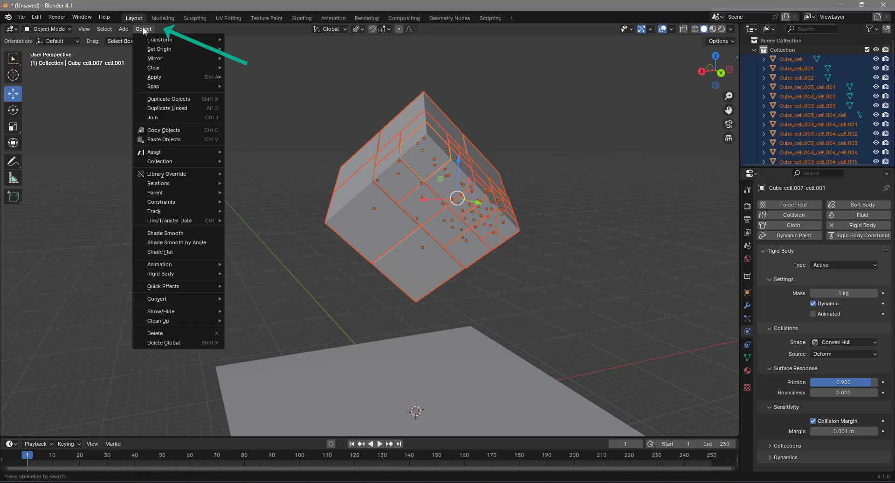
mouse_move(166, 273)
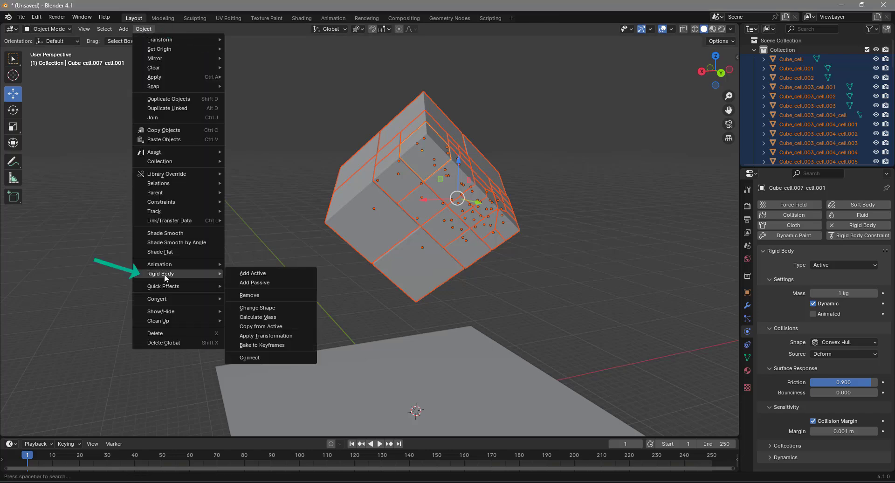
click(281, 326)
Add Rigid Body physics to the Plane and set its type to Passive.
middle_drag(578, 337, 532, 303)
click(479, 331)
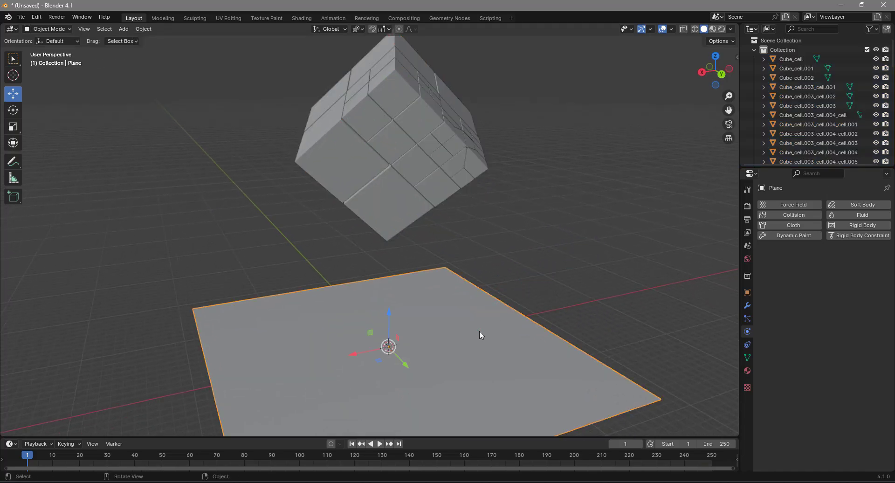
click(856, 224)
click(845, 264)
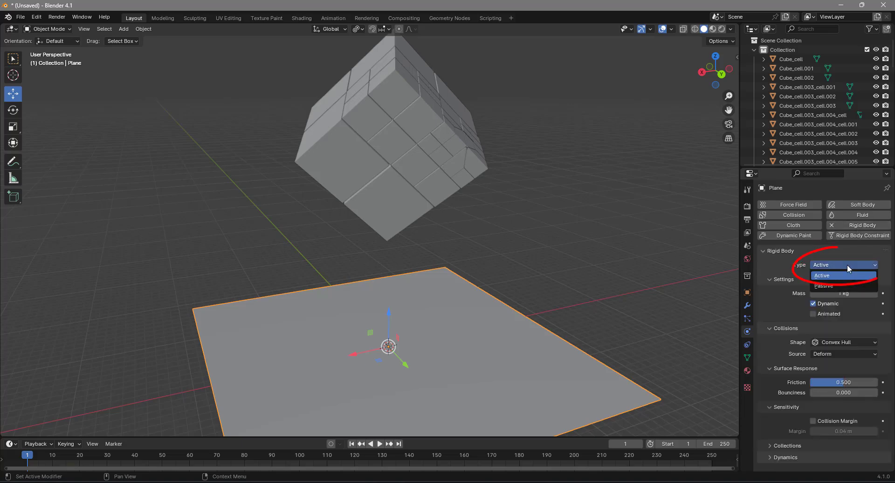
click(831, 287)
Play the simulation to watch the fractured cube fall onto the plane, with the Plane deselected.
scroll(590, 259, down, 2)
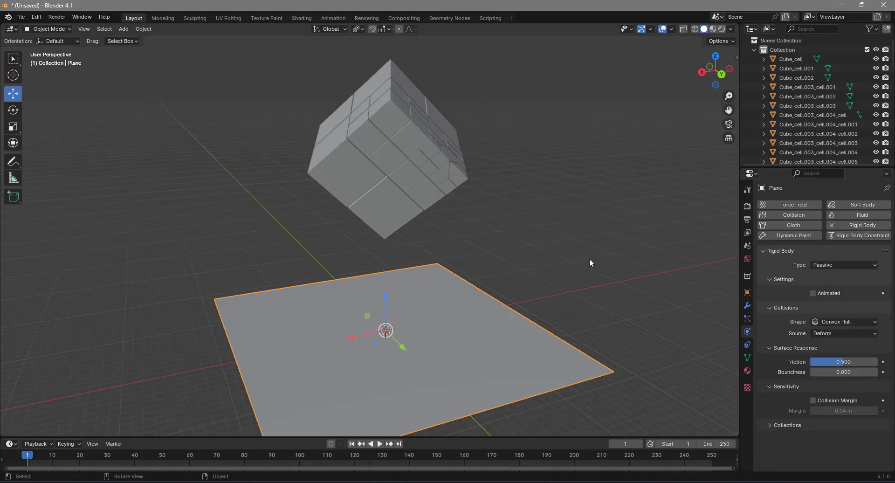
scroll(587, 260, down, 1)
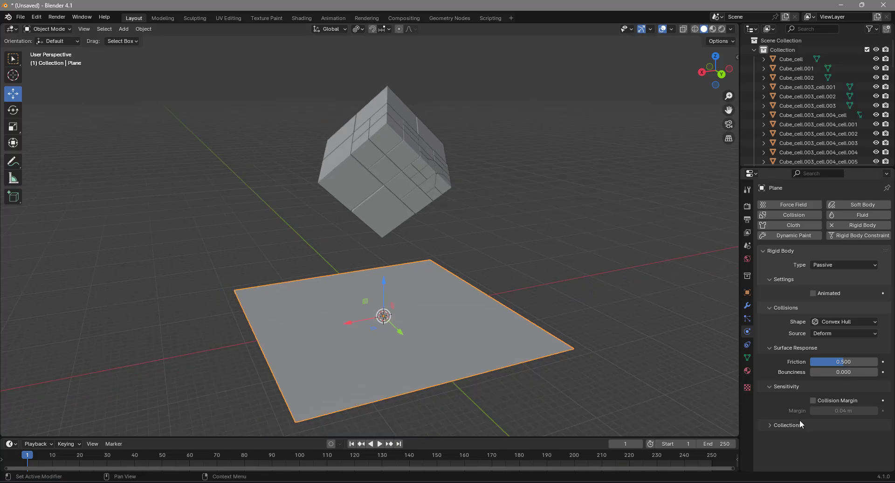
click(379, 445)
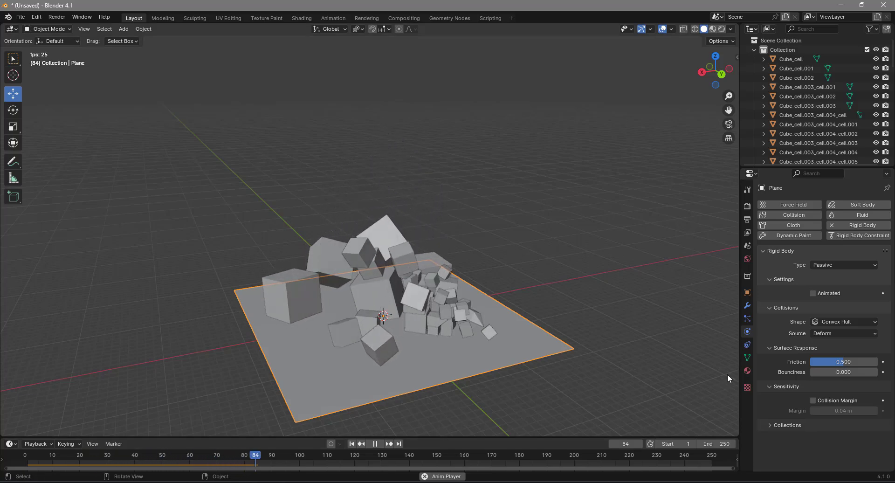
click(594, 262)
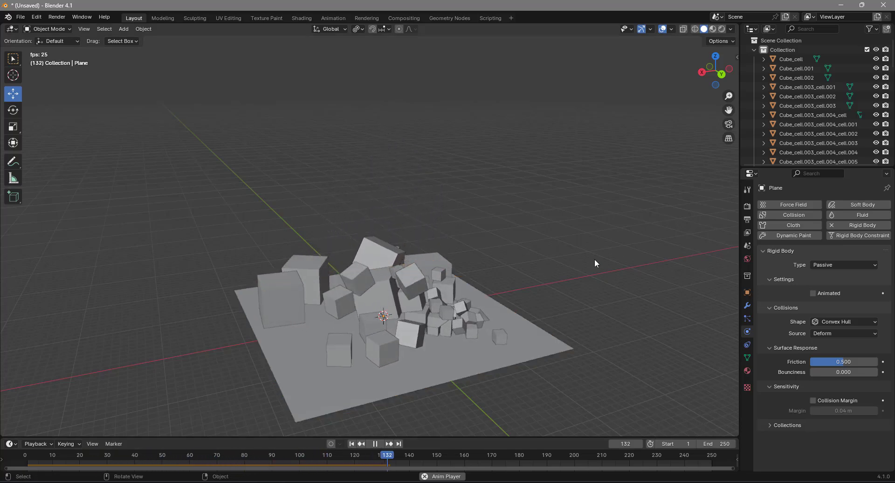